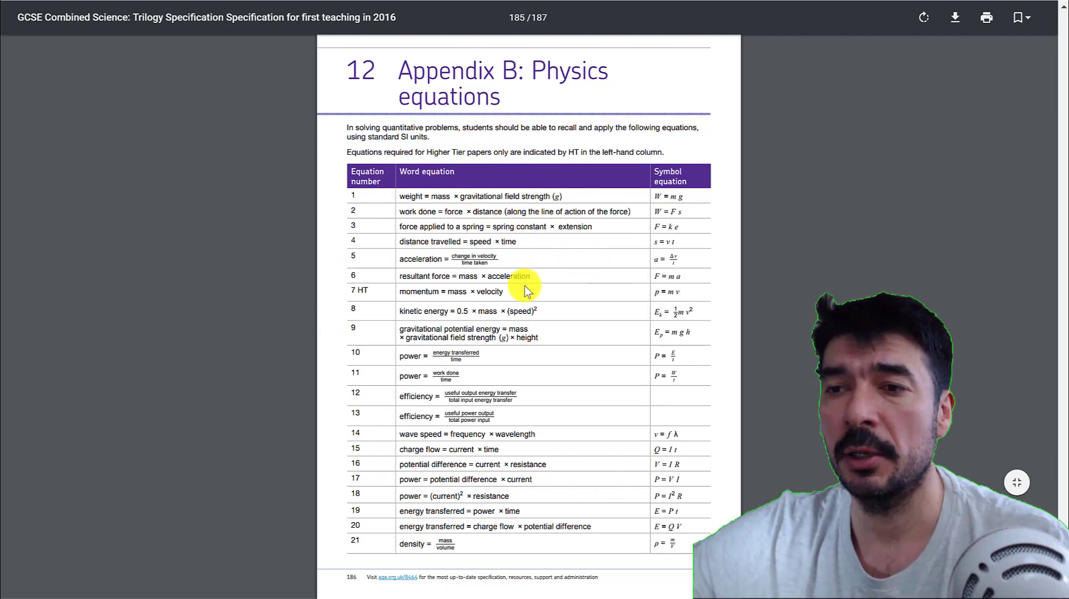
# Scroll down the PDF to the Appendix B Physics equations table
pyautogui.scroll(-9, 525, 286)
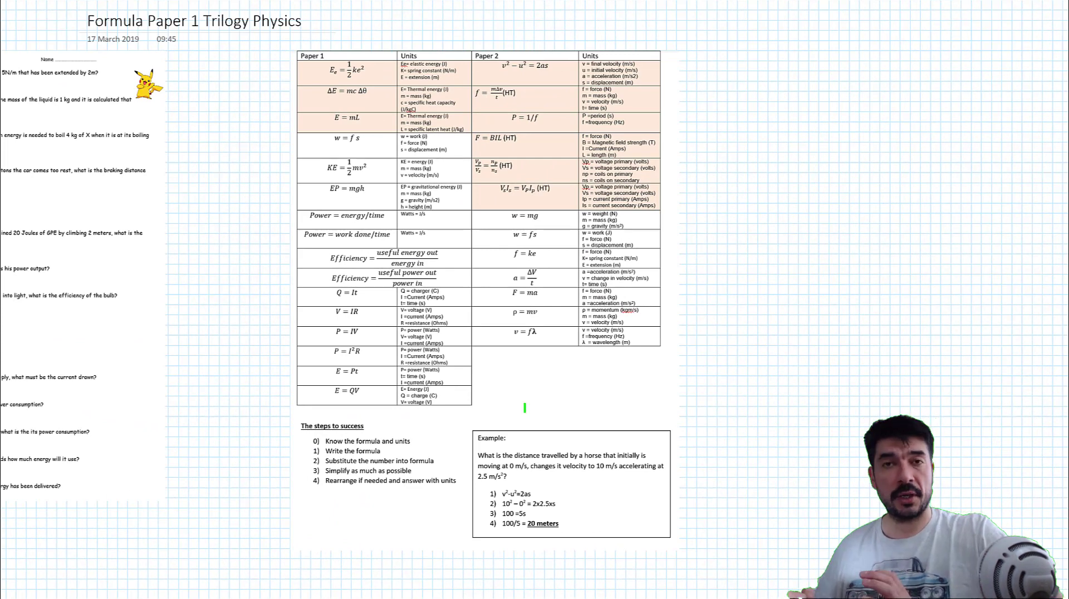
# Draw green column dividers and highlight the Paper 1 and Paper 2 headers in green
pyautogui.moveTo(473, 38); pyautogui.dragTo(472, 363)
pyautogui.moveTo(298, 56); pyautogui.dragTo(350, 56)
pyautogui.moveTo(472, 47); pyautogui.dragTo(521, 54)
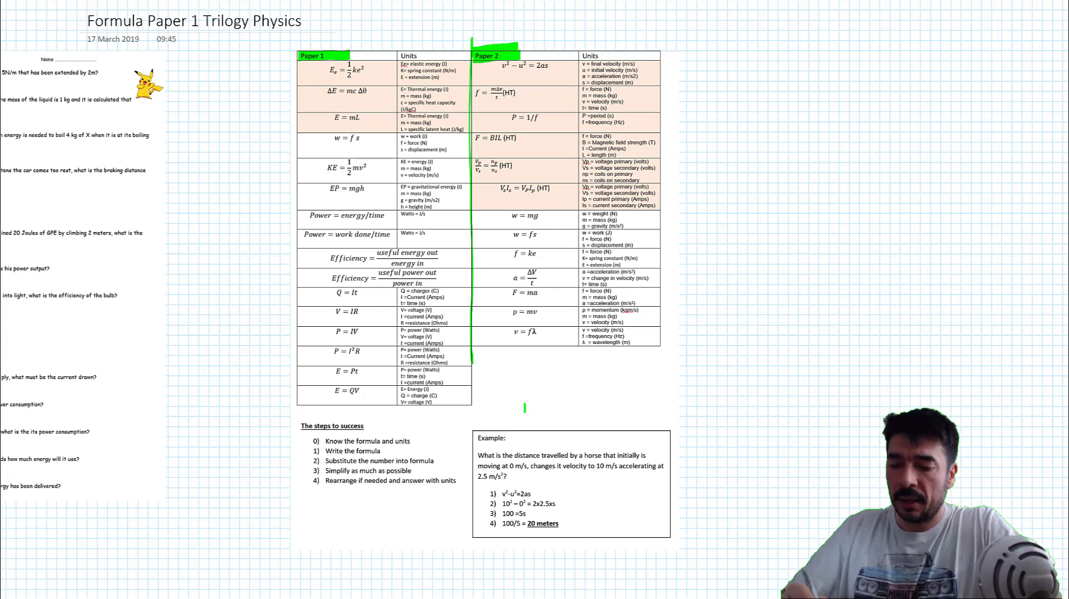
pyautogui.moveTo(311, 60); pyautogui.dragTo(312, 132)
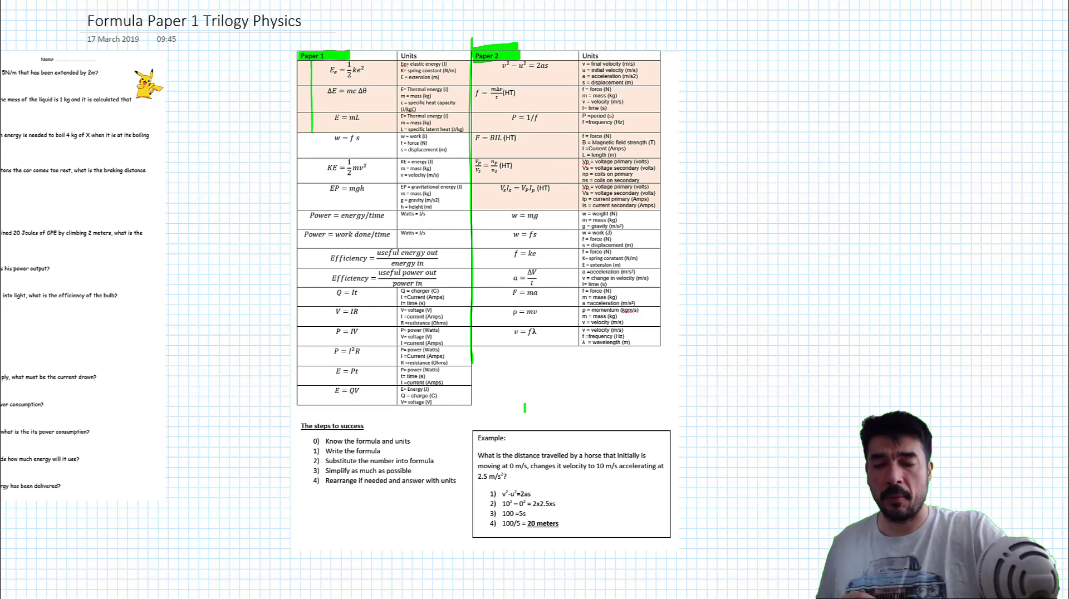
# Highlight w = f s and KE = ½mv² in green, removing the stray red box marks
pyautogui.moveTo(299, 56)
pyautogui.mouseDown()
pyautogui.moveTo(465, 53)
pyautogui.moveTo(297, 54)
pyautogui.mouseUp()
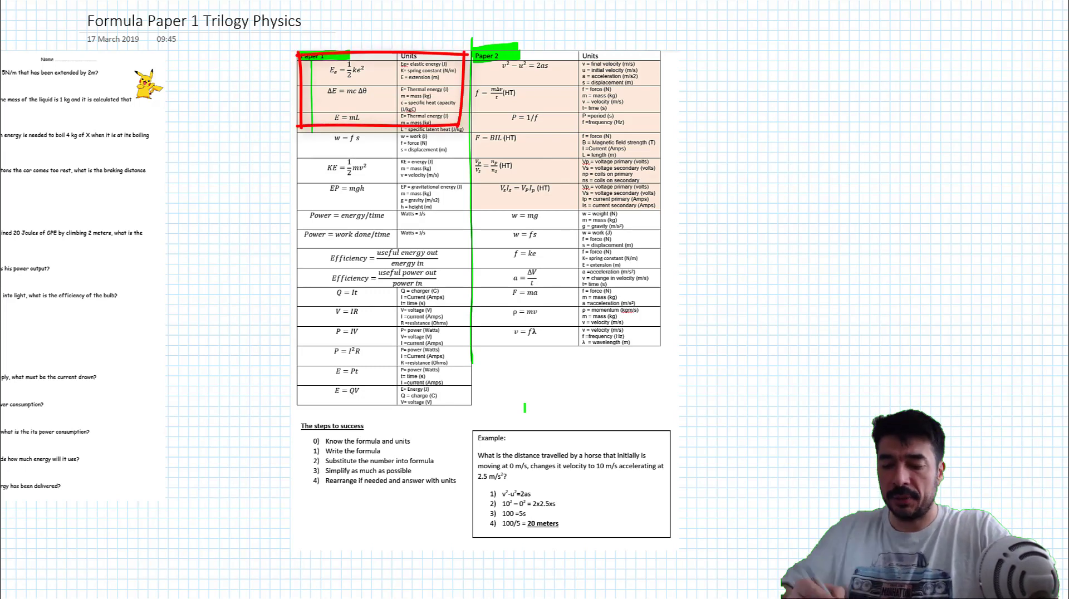
pyautogui.moveTo(327, 139); pyautogui.dragTo(379, 140)
pyautogui.moveTo(289, 132)
pyautogui.mouseDown()
pyautogui.moveTo(291, 265)
pyautogui.moveTo(454, 411)
pyautogui.mouseUp()
pyautogui.moveTo(466, 129); pyautogui.dragTo(458, 412)
pyautogui.moveTo(289, 139); pyautogui.dragTo(468, 132)
pyautogui.moveTo(321, 167); pyautogui.dragTo(381, 167)
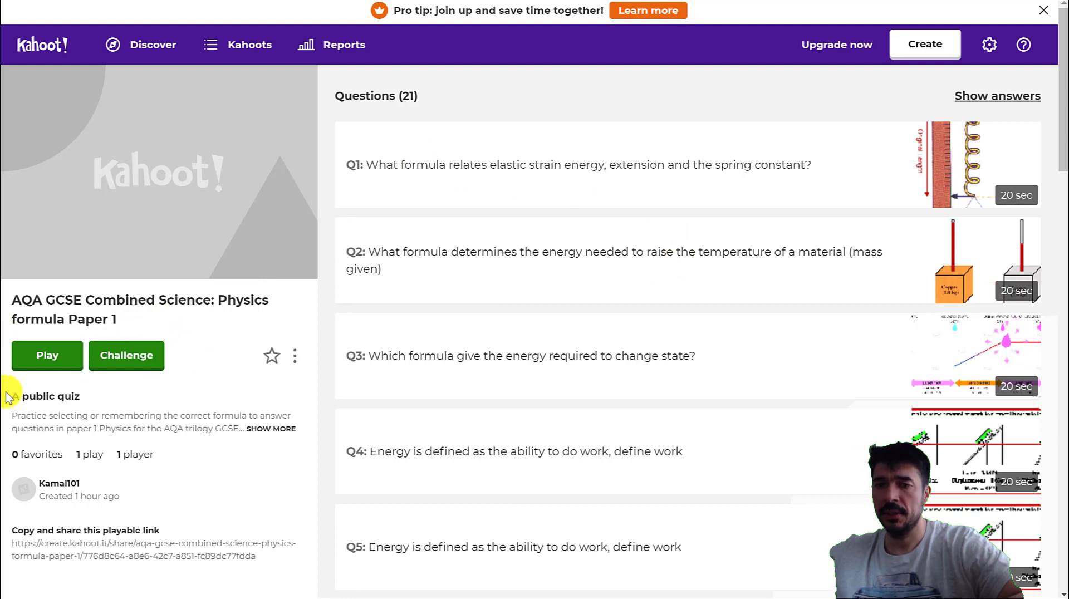
# Set up hosting the Physics formula Paper 1 quiz with randomized question and answer order
pyautogui.click(64, 369)
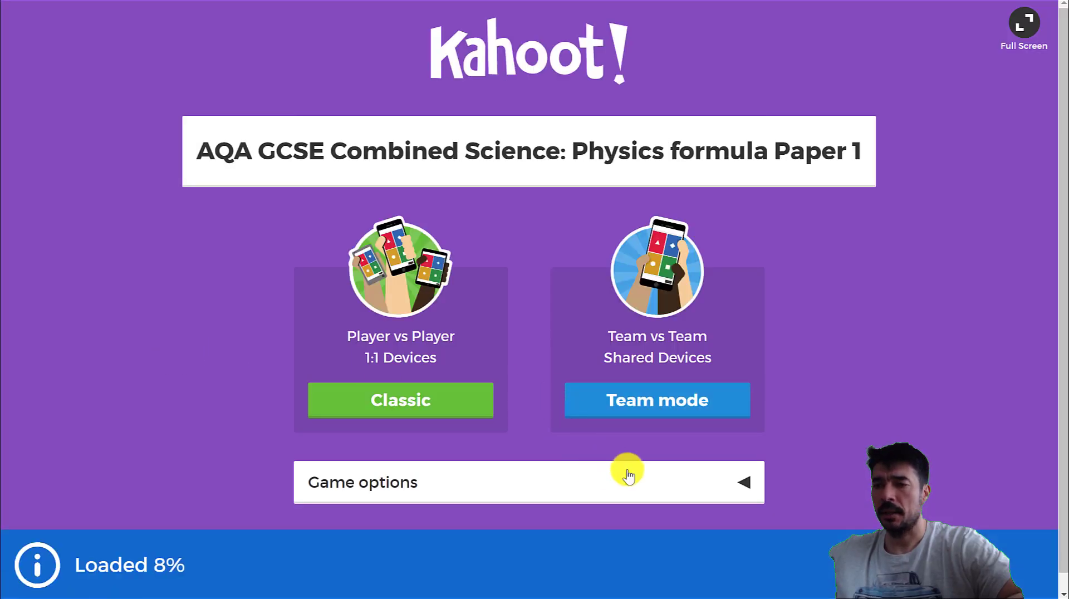
pyautogui.click(713, 464)
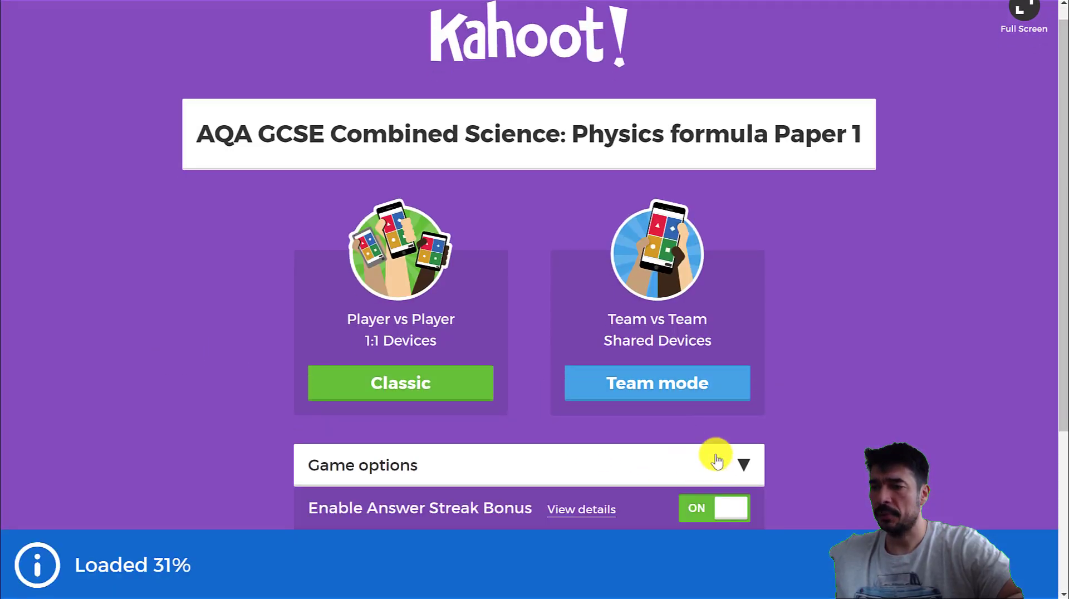
pyautogui.scroll(-3, 766, 412)
pyautogui.scroll(-3, 769, 409)
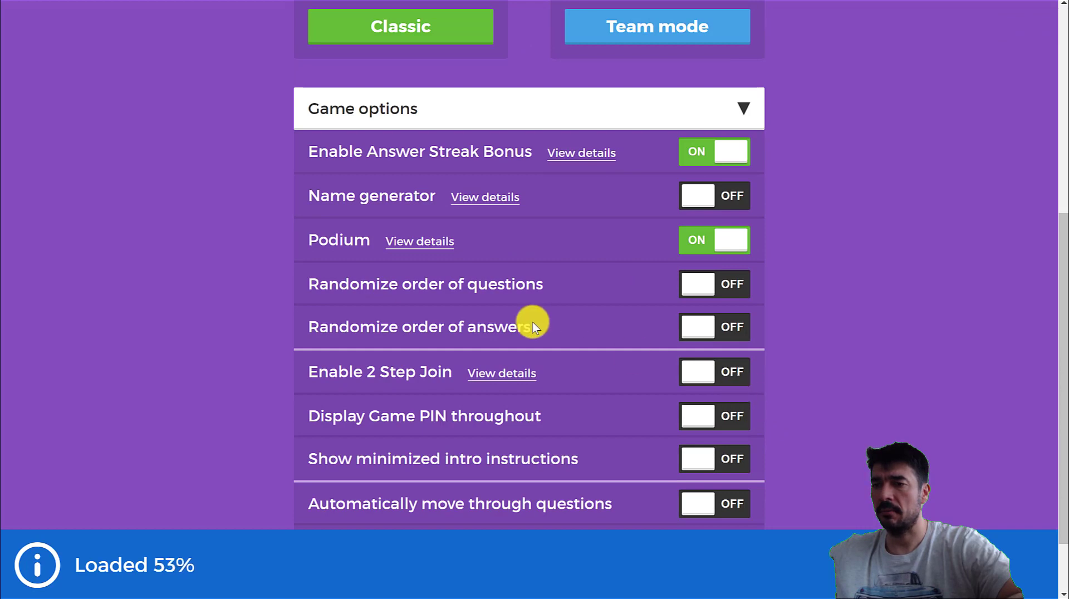
pyautogui.click(707, 286)
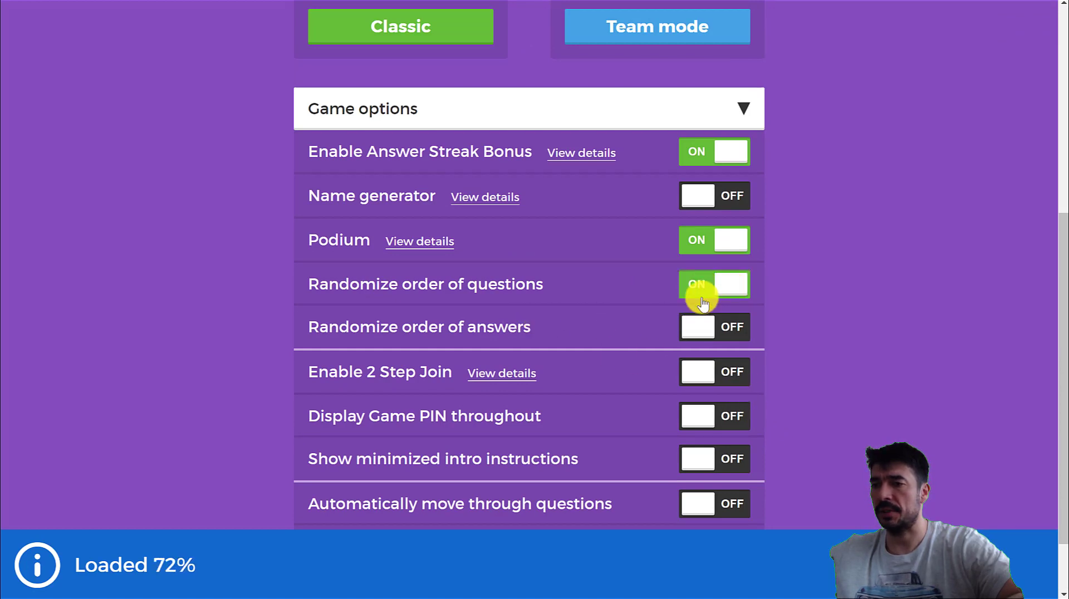
pyautogui.click(705, 326)
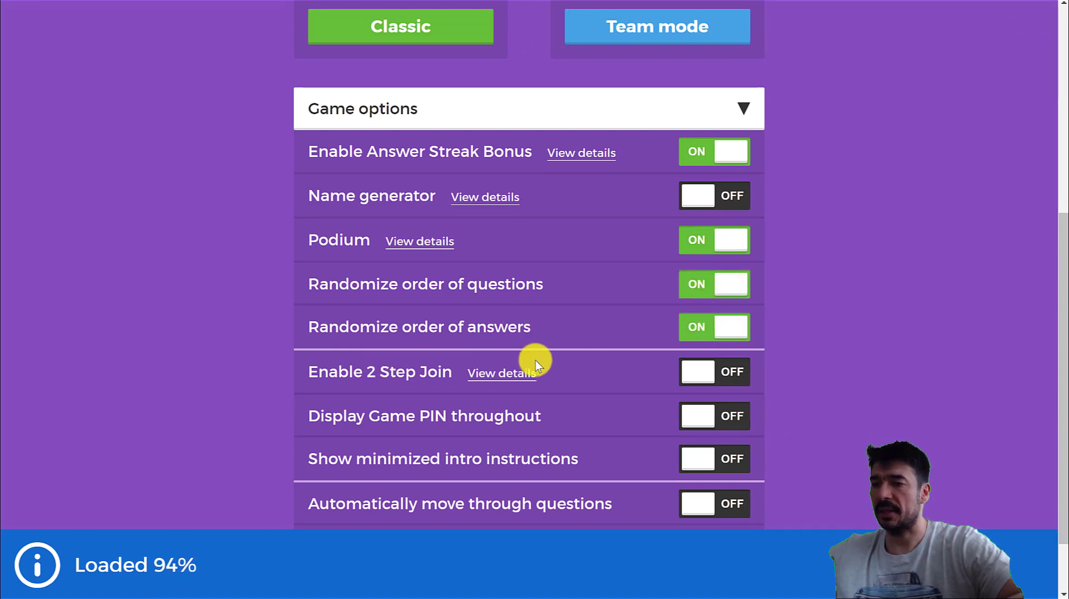
pyautogui.scroll(3, 534, 360)
pyautogui.scroll(2, 536, 363)
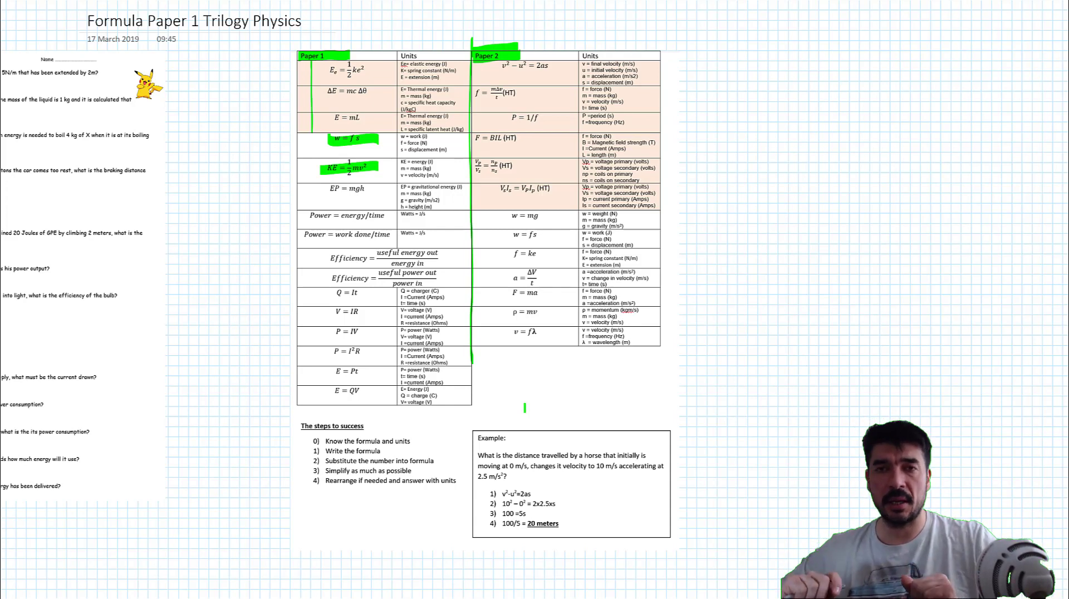
# Circle the Ee = ½ke² formula in black ink, undoing the stray scribble
pyautogui.scroll(-3, 535, 299)
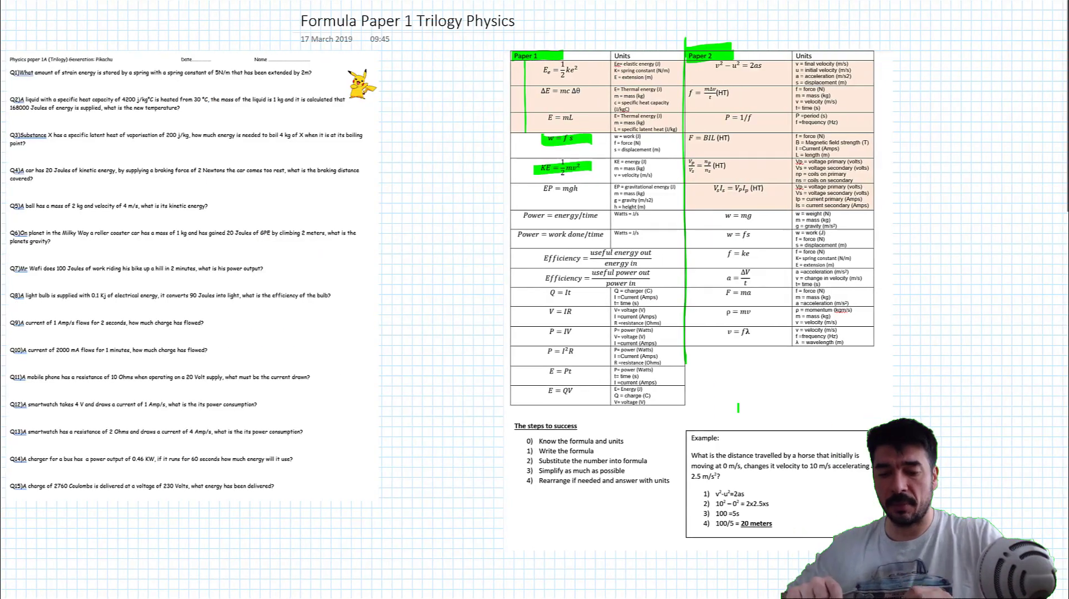
pyautogui.scroll(5, 334, 167)
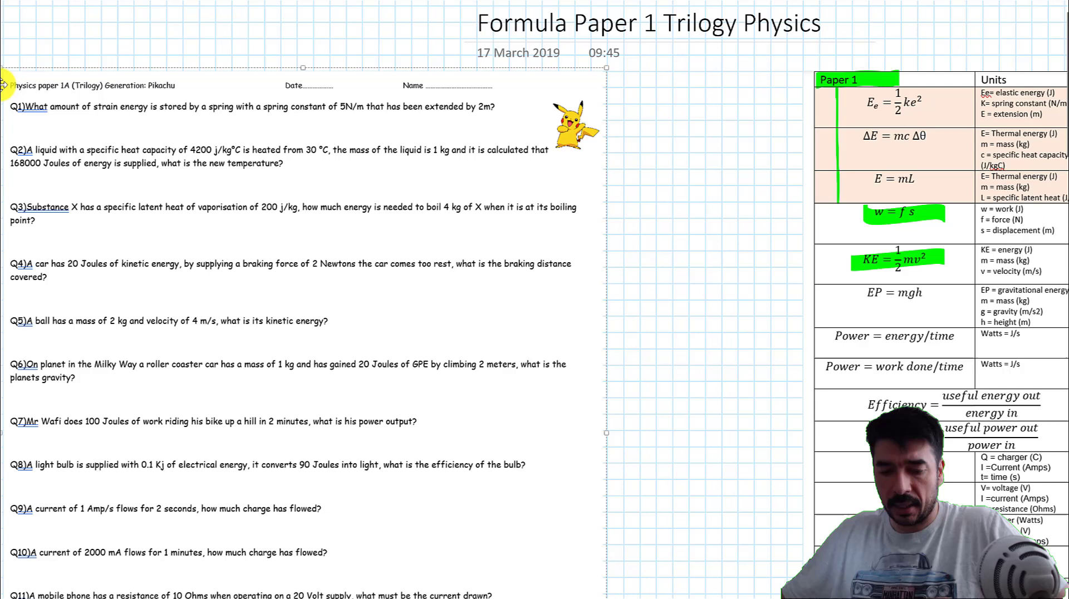
pyautogui.click(207, 106)
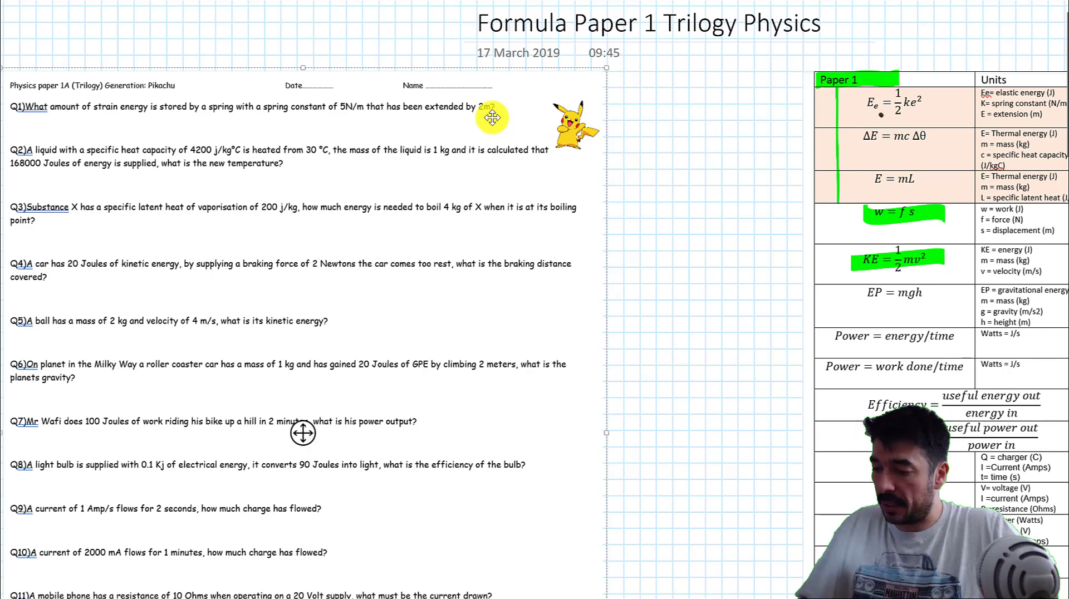
pyautogui.moveTo(867, 105)
pyautogui.mouseDown()
pyautogui.moveTo(926, 98)
pyautogui.moveTo(907, 108)
pyautogui.moveTo(856, 90)
pyautogui.moveTo(919, 93)
pyautogui.mouseUp()
pyautogui.hotkey('ctrl', 'z')
pyautogui.hotkey('ctrl', 'z')
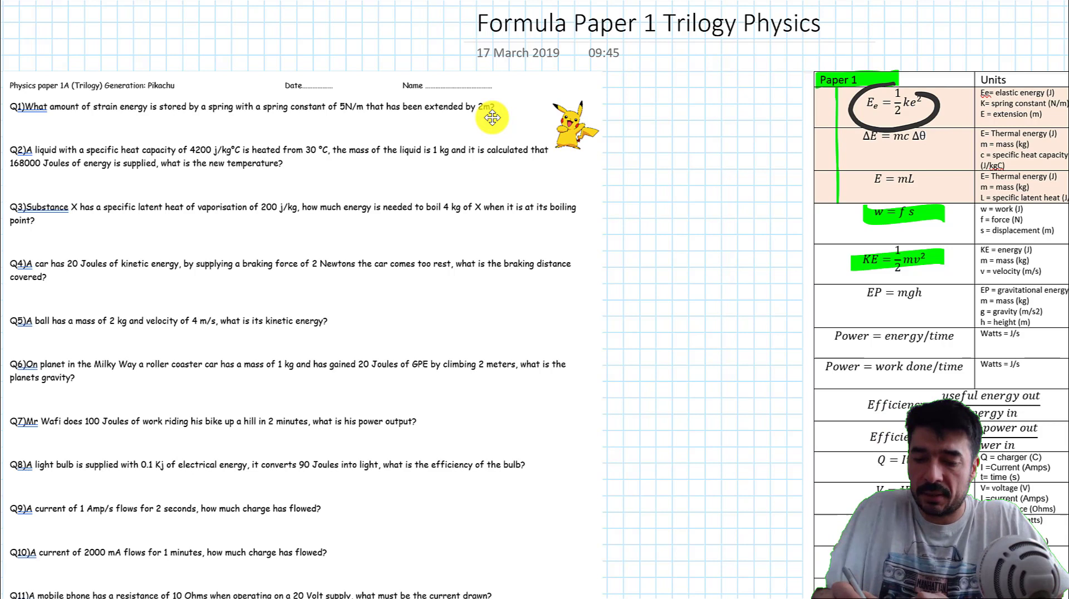
# Handwrite Ee = ½ke² beneath question 1
pyautogui.moveTo(63, 119)
pyautogui.mouseDown()
pyautogui.moveTo(62, 137)
pyautogui.moveTo(78, 115)
pyautogui.mouseUp()
pyautogui.moveTo(63, 127); pyautogui.dragTo(78, 136)
pyautogui.moveTo(81, 132); pyautogui.dragTo(92, 138)
pyautogui.moveTo(103, 122); pyautogui.dragTo(136, 129)
pyautogui.moveTo(148, 119)
pyautogui.mouseDown()
pyautogui.moveTo(141, 136)
pyautogui.moveTo(174, 137)
pyautogui.mouseUp()
pyautogui.moveTo(185, 123)
pyautogui.mouseDown()
pyautogui.moveTo(191, 138)
pyautogui.moveTo(221, 131)
pyautogui.mouseUp()
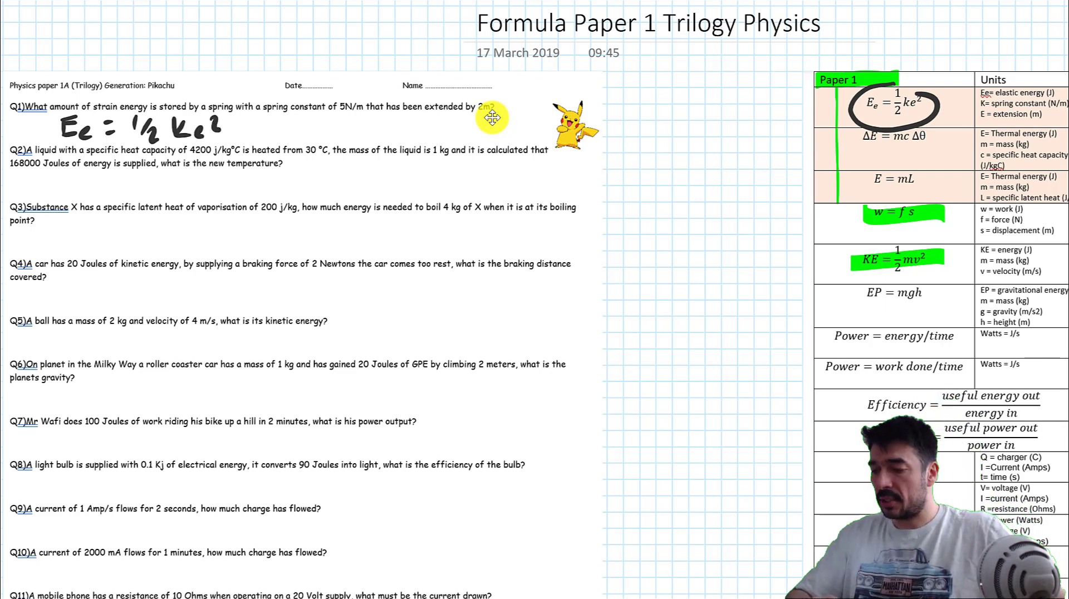
# Scroll to show Q1 with its handwritten Ee = ½ke² beside the Paper 1 formula table
pyautogui.hscroll(10, 493, 117)
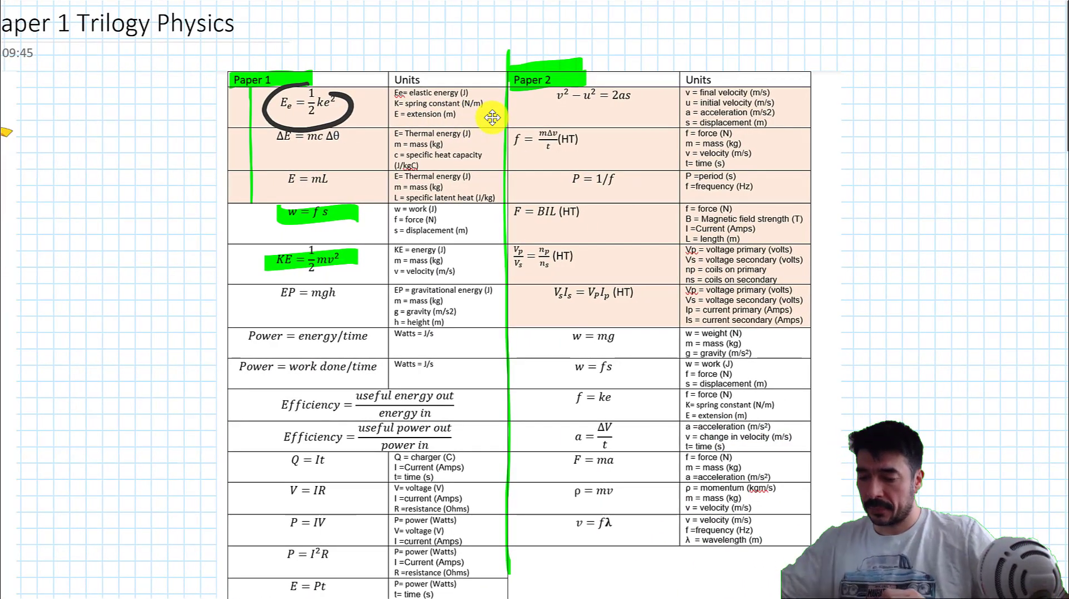
pyautogui.scroll(-10, 493, 118)
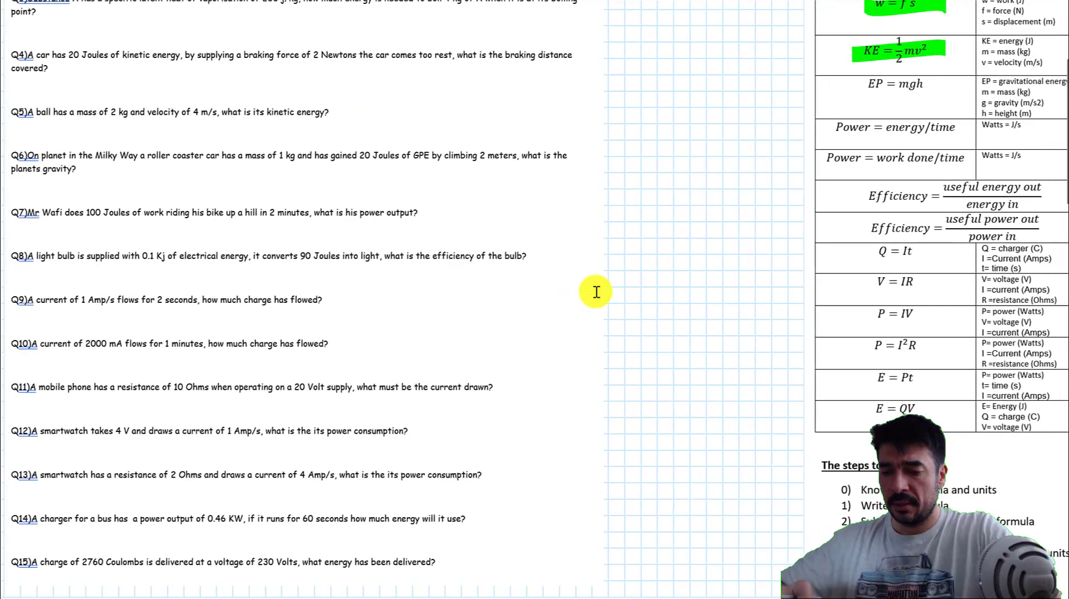
pyautogui.scroll(4, 596, 292)
pyautogui.scroll(-1, 596, 292)
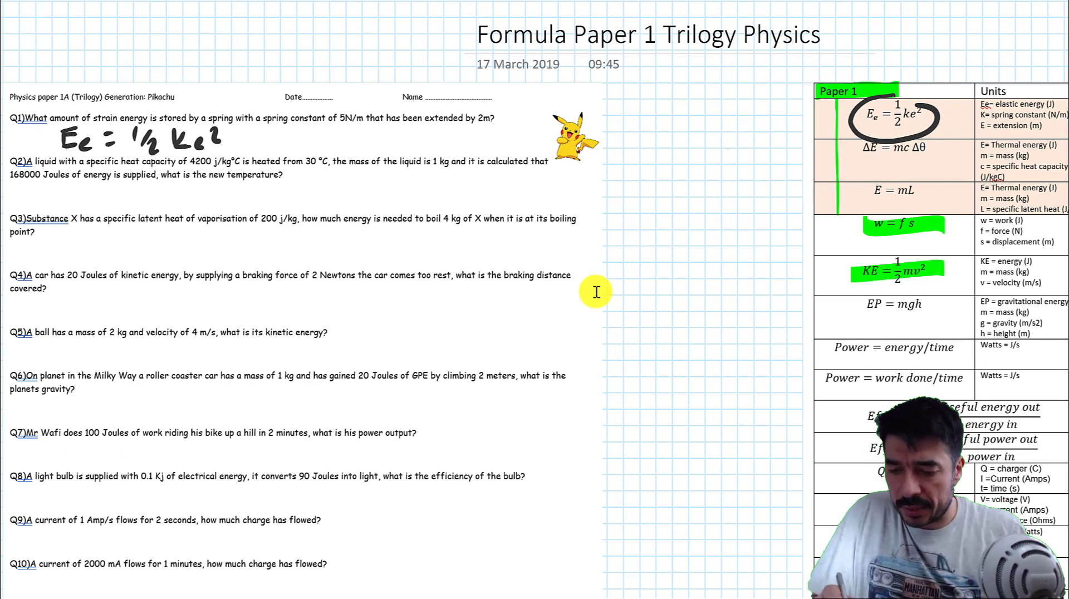
# Underline 5N/m and 2m in Q1 and write the working = ½×5×2² = 10 J
pyautogui.moveTo(338, 126); pyautogui.dragTo(363, 125)
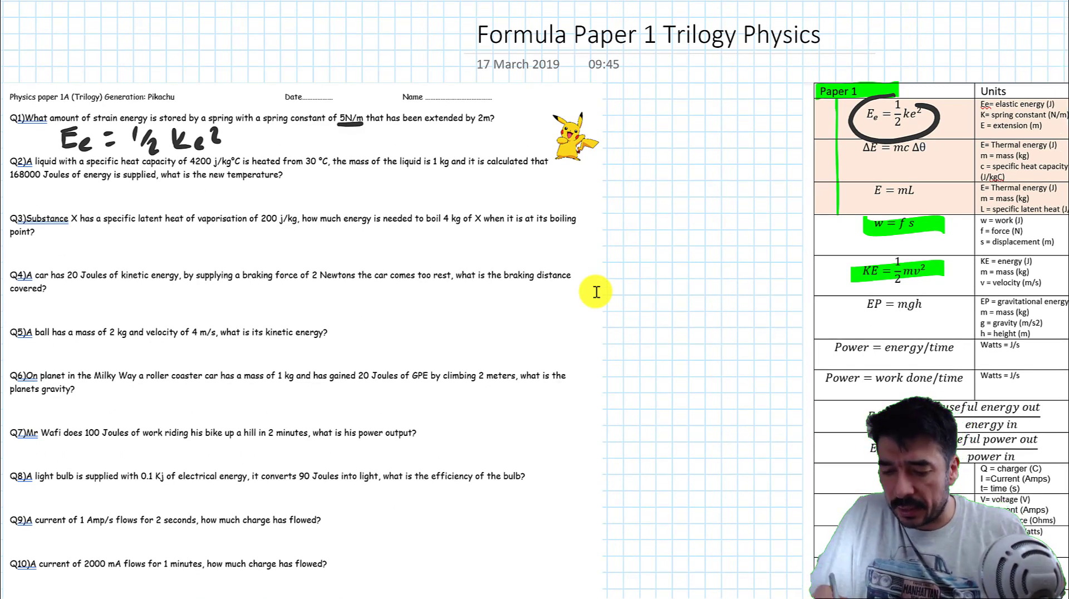
pyautogui.moveTo(474, 127); pyautogui.dragTo(494, 126)
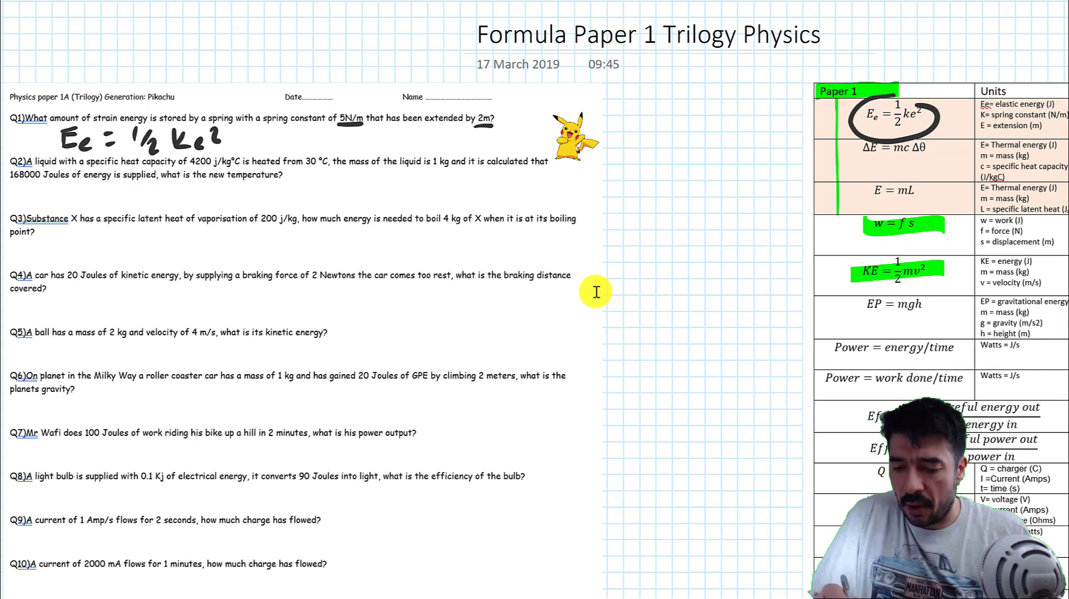
pyautogui.moveTo(245, 138); pyautogui.dragTo(259, 139)
pyautogui.moveTo(252, 147); pyautogui.dragTo(289, 137)
pyautogui.moveTo(303, 128)
pyautogui.mouseDown()
pyautogui.moveTo(290, 150)
pyautogui.moveTo(365, 148)
pyautogui.mouseUp()
pyautogui.moveTo(365, 137)
pyautogui.mouseDown()
pyautogui.moveTo(354, 150)
pyautogui.moveTo(388, 152)
pyautogui.moveTo(403, 137)
pyautogui.moveTo(435, 145)
pyautogui.mouseUp()
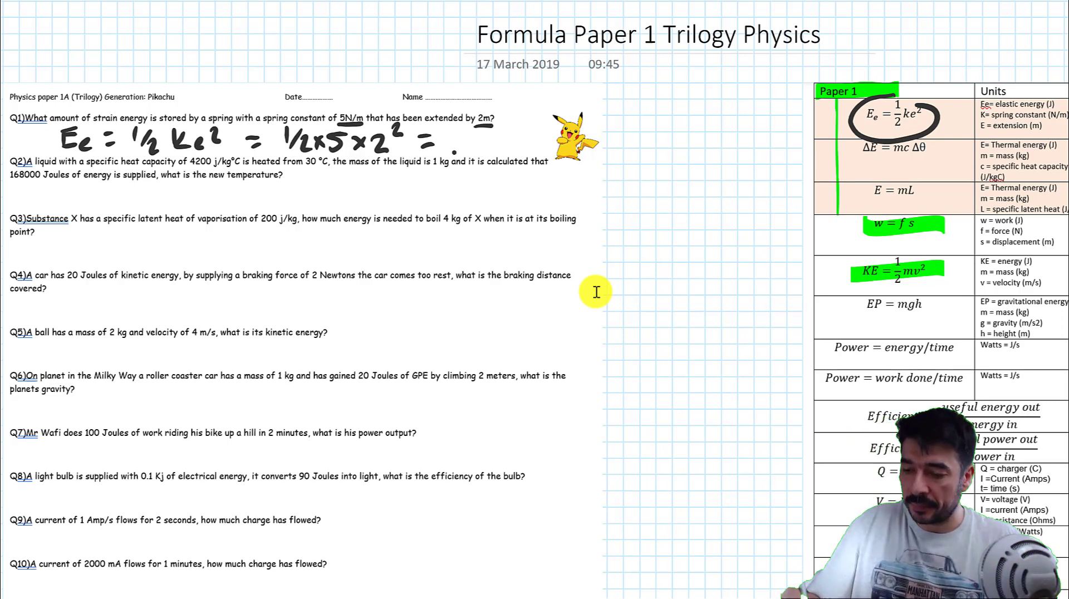
pyautogui.moveTo(471, 134)
pyautogui.mouseDown()
pyautogui.moveTo(454, 157)
pyautogui.moveTo(485, 162)
pyautogui.mouseUp()
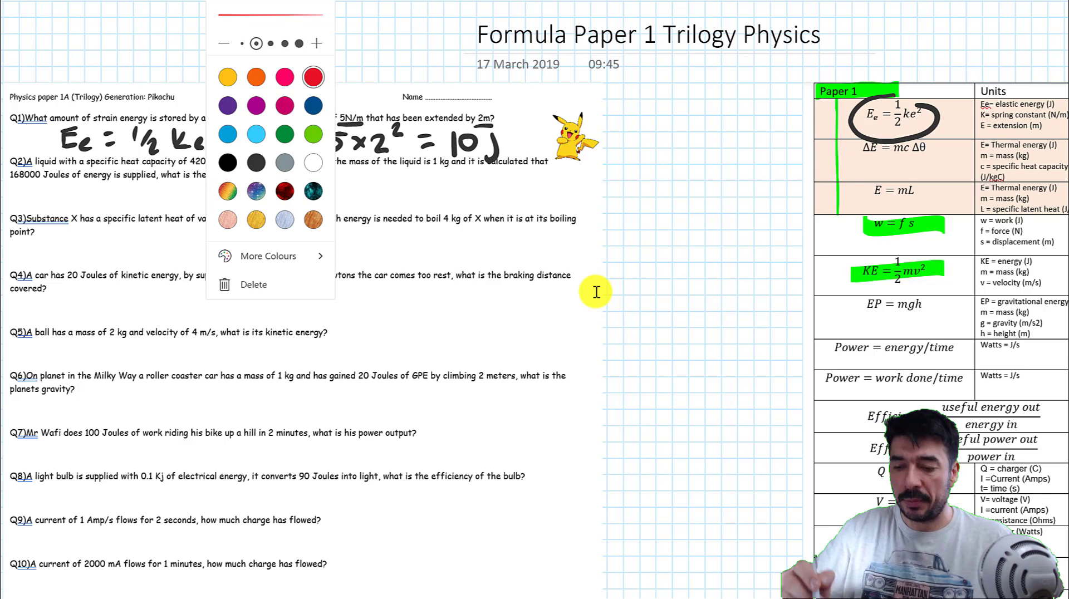
# In red ink, tick the four working steps and write a circled score of 4
pyautogui.press('Escape')
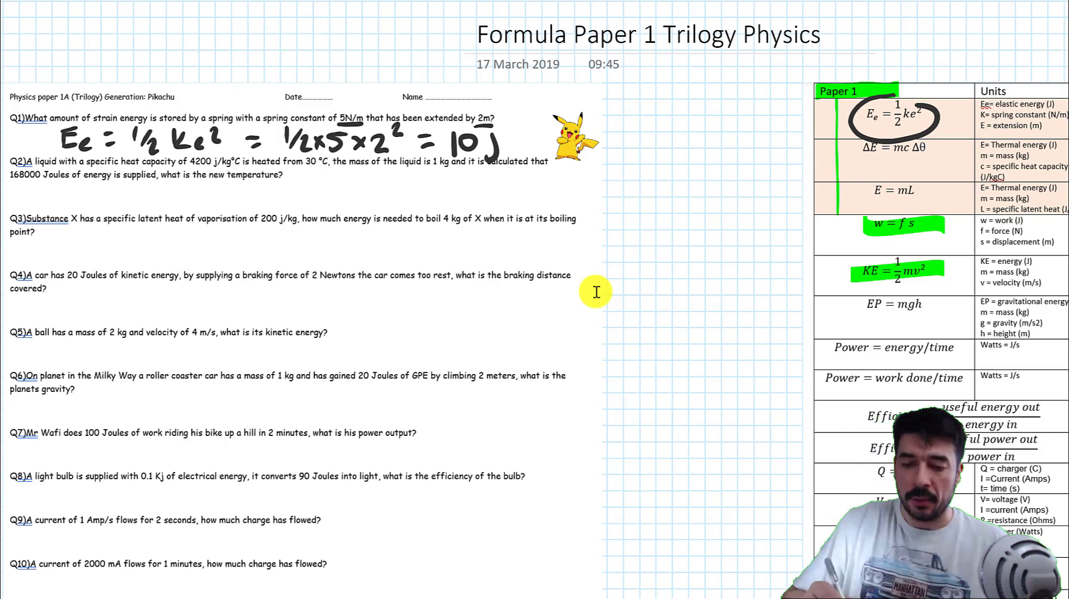
pyautogui.moveTo(190, 127); pyautogui.dragTo(240, 92)
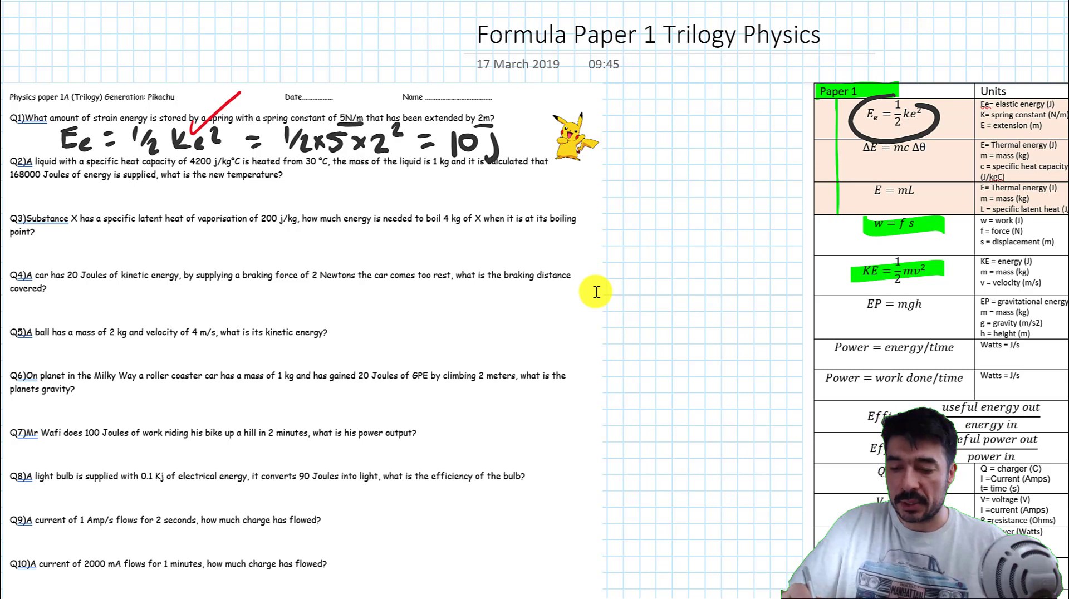
pyautogui.moveTo(370, 121); pyautogui.dragTo(410, 97)
pyautogui.moveTo(456, 129); pyautogui.dragTo(493, 98)
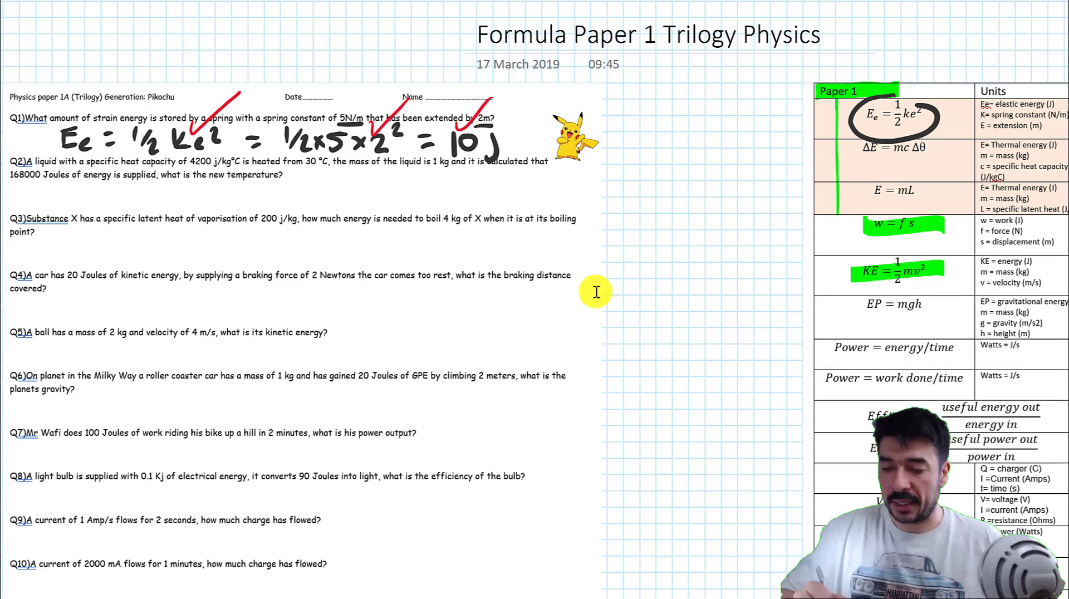
pyautogui.moveTo(505, 149); pyautogui.dragTo(545, 118)
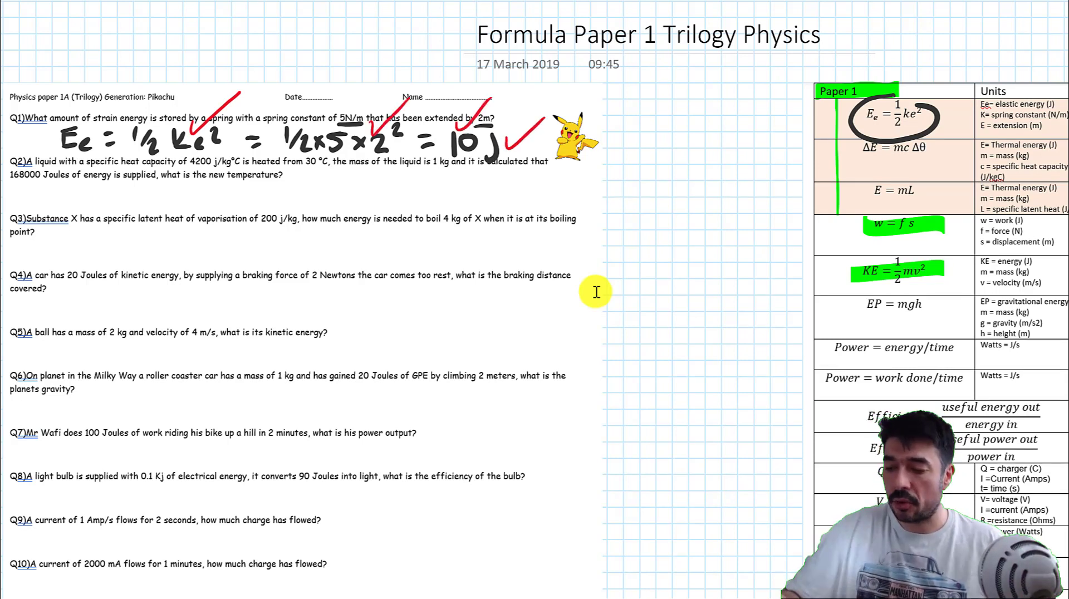
pyautogui.moveTo(636, 121); pyautogui.dragTo(659, 143)
pyautogui.moveTo(647, 137); pyautogui.dragTo(646, 154)
pyautogui.moveTo(643, 109)
pyautogui.mouseDown()
pyautogui.moveTo(677, 125)
pyautogui.moveTo(640, 111)
pyautogui.mouseUp()
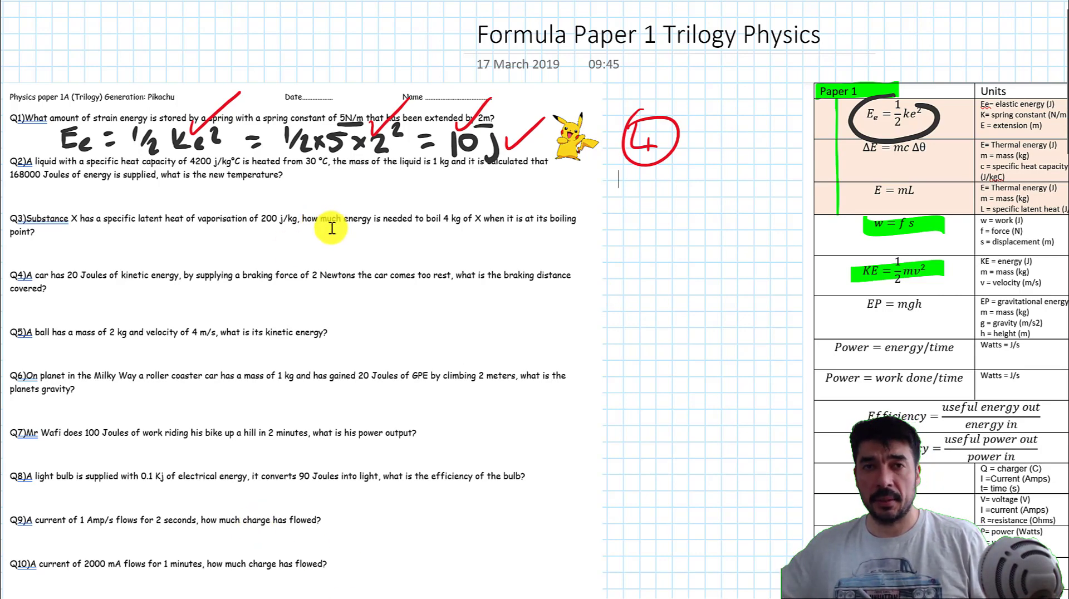
# Scroll down past Q15 to the empty grid paper at the worksheet's end
pyautogui.scroll(-5, 317, 246)
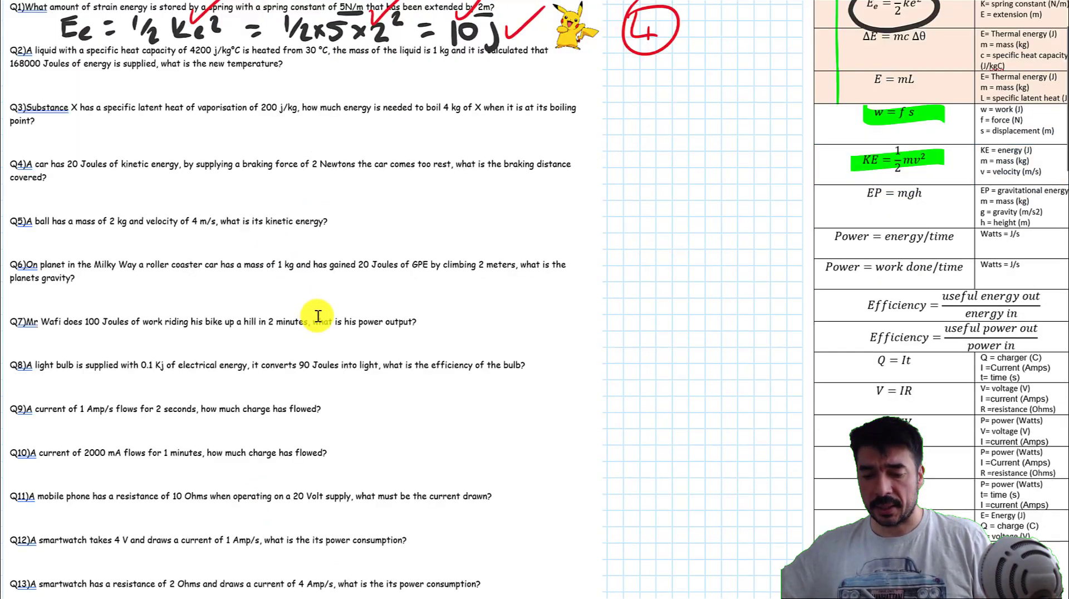
pyautogui.scroll(5, 344, 323)
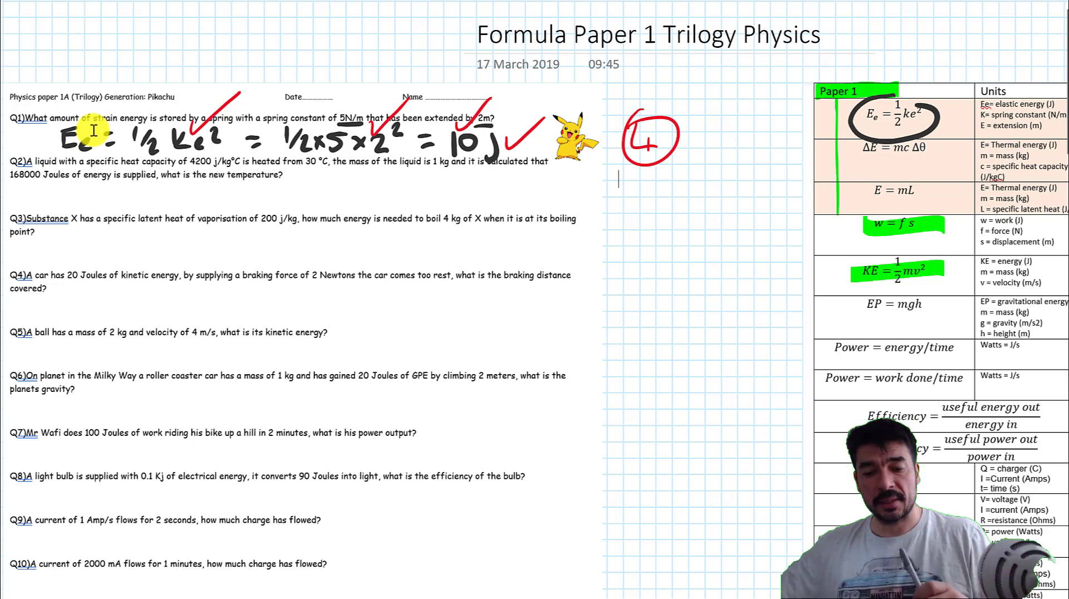
pyautogui.scroll(-3, 209, 188)
pyautogui.scroll(-15, 267, 208)
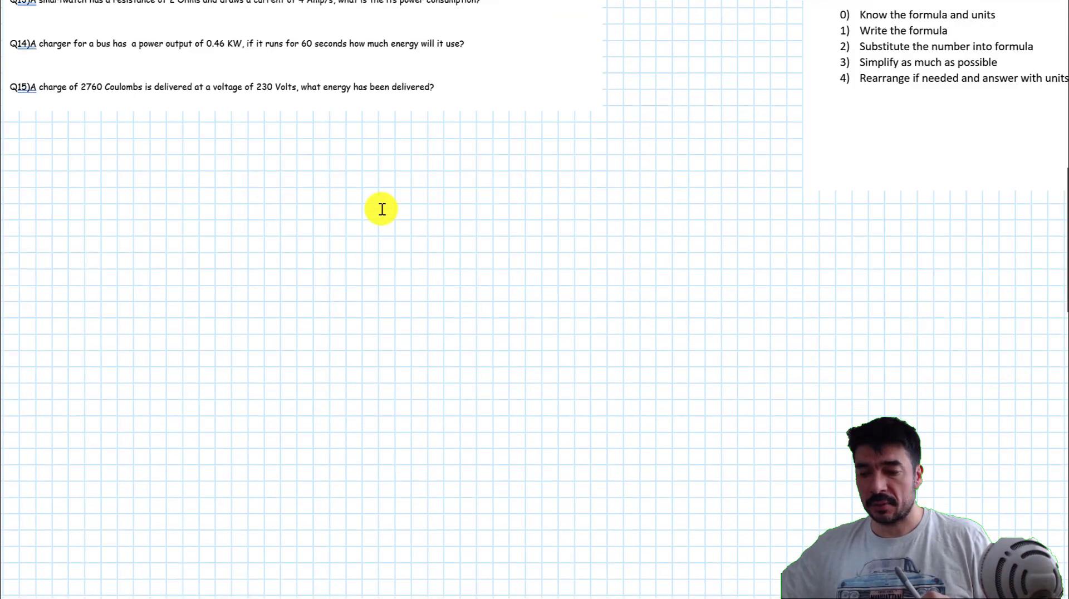
pyautogui.scroll(-1, 351, 529)
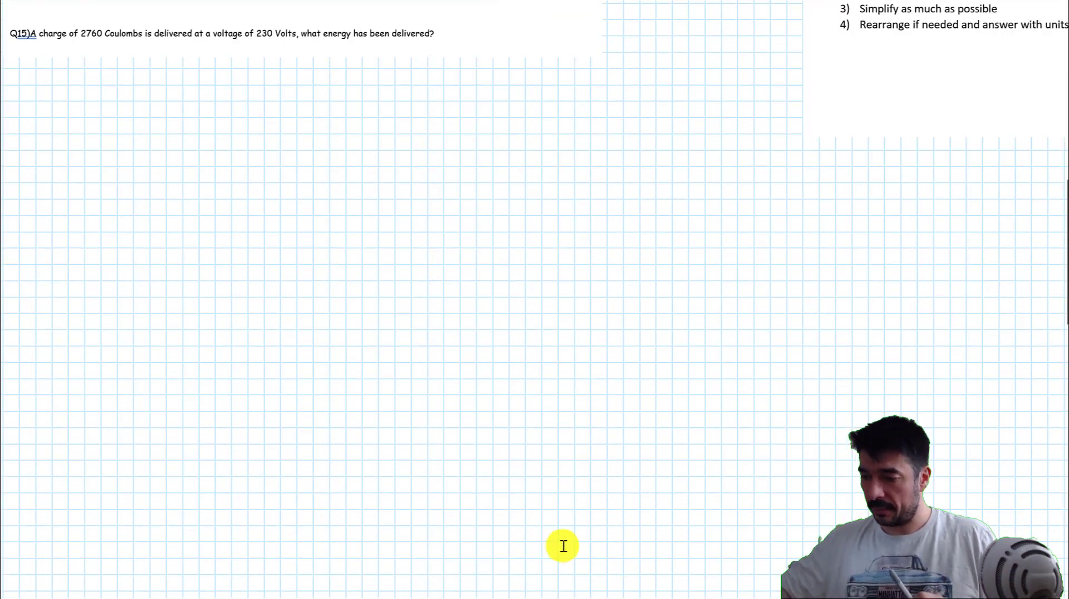
# Switch to the Word worksheet showing the yellow answer table, e.g. 10 Joules
pyautogui.hscroll(3, 564, 544)
pyautogui.hotkey('alt', 'Tab')
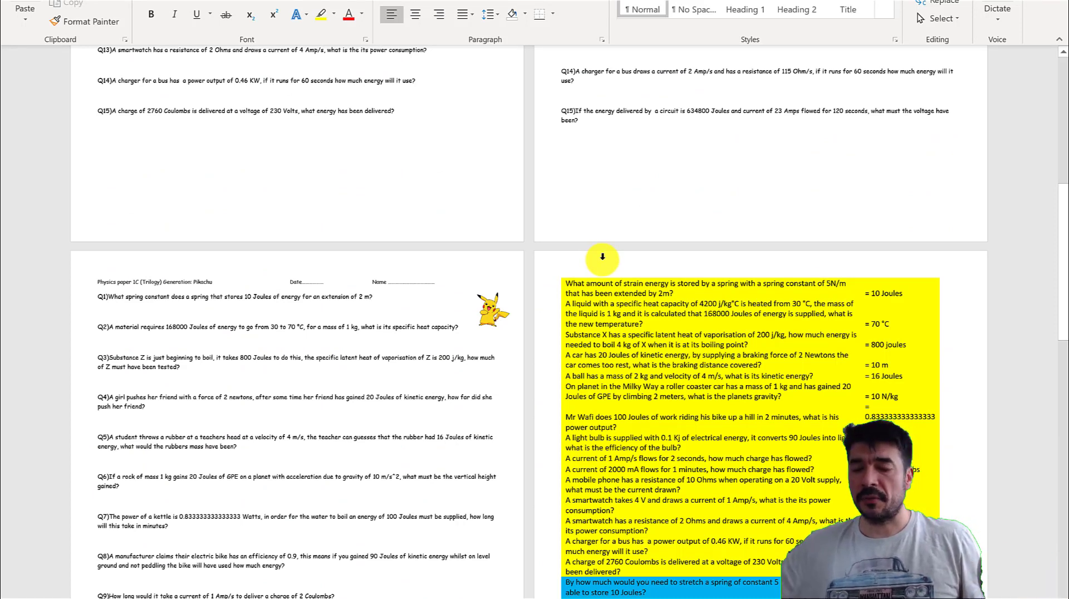